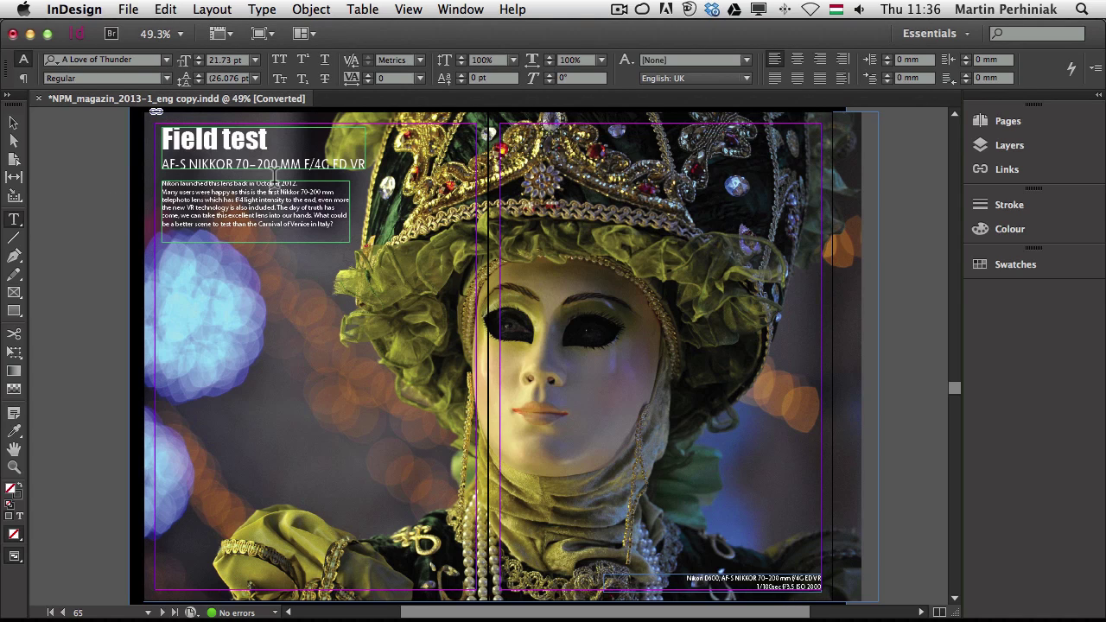
# Select the body text's current font name in the font field.
pyautogui.click(275, 177)
pyautogui.press('super+a')
pyautogui.press('super+6')
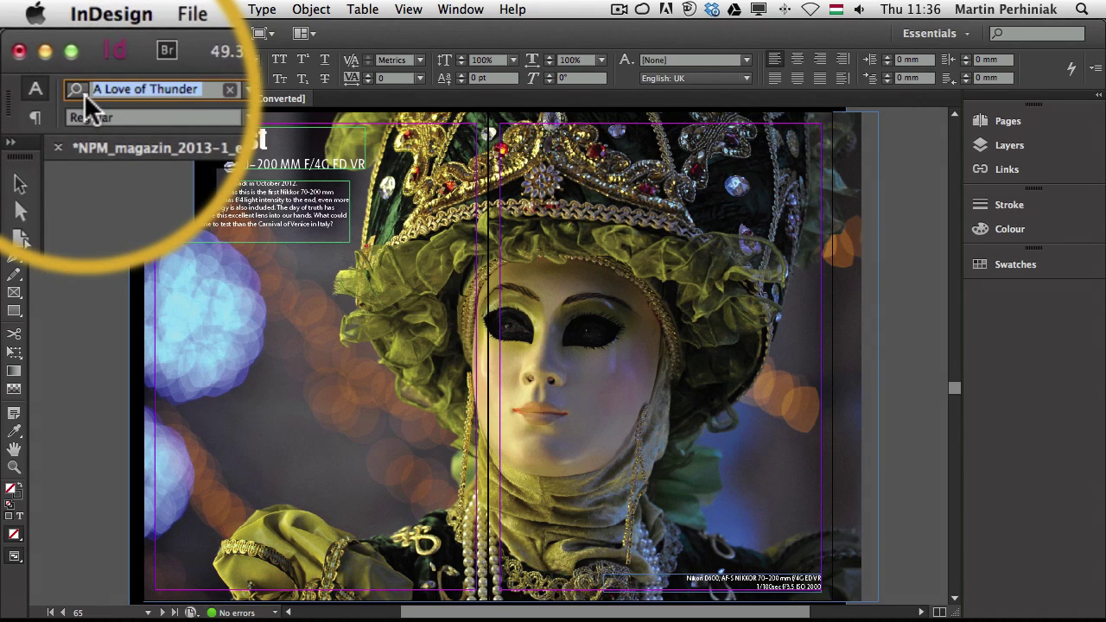
# Set font search to match the first word only and enter 'Tr' to get Trajan Pro.
pyautogui.click(83, 94)
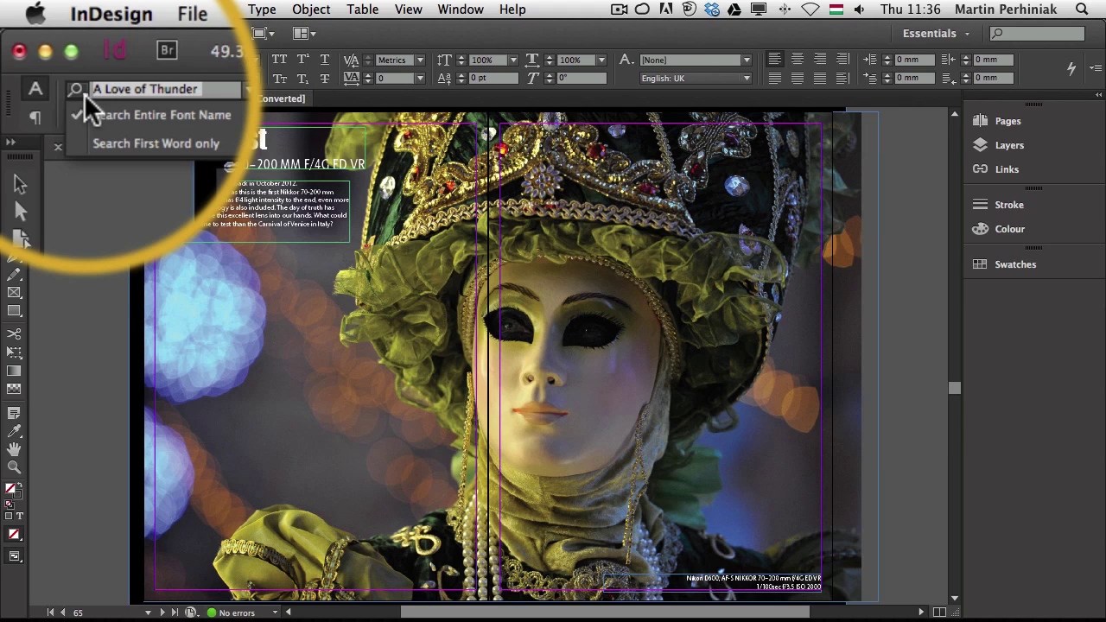
pyautogui.click(106, 141)
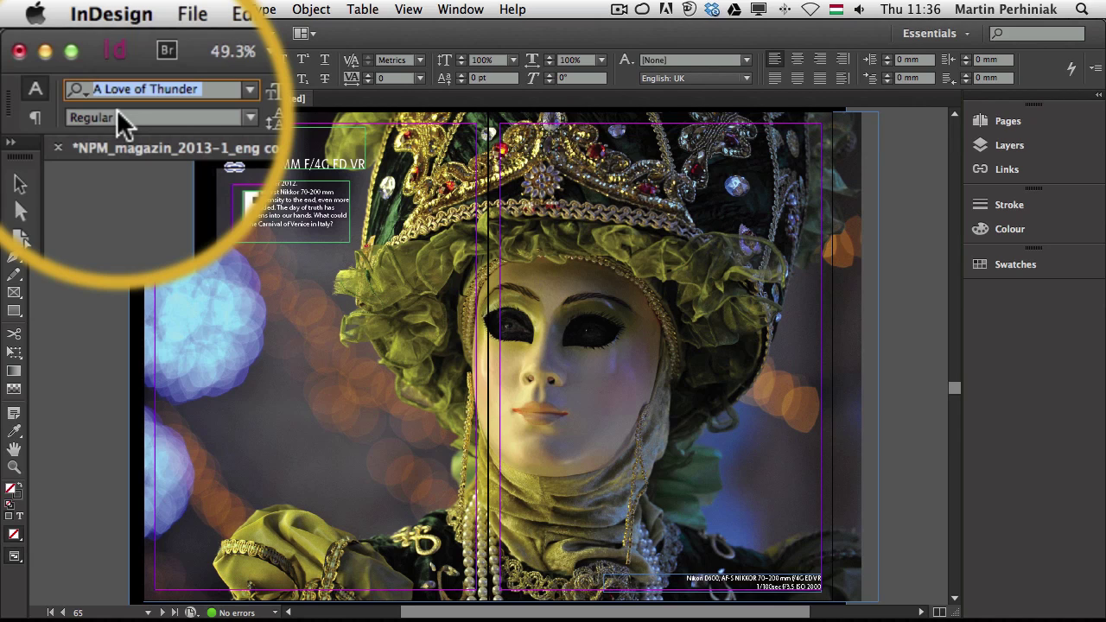
pyautogui.write('T')
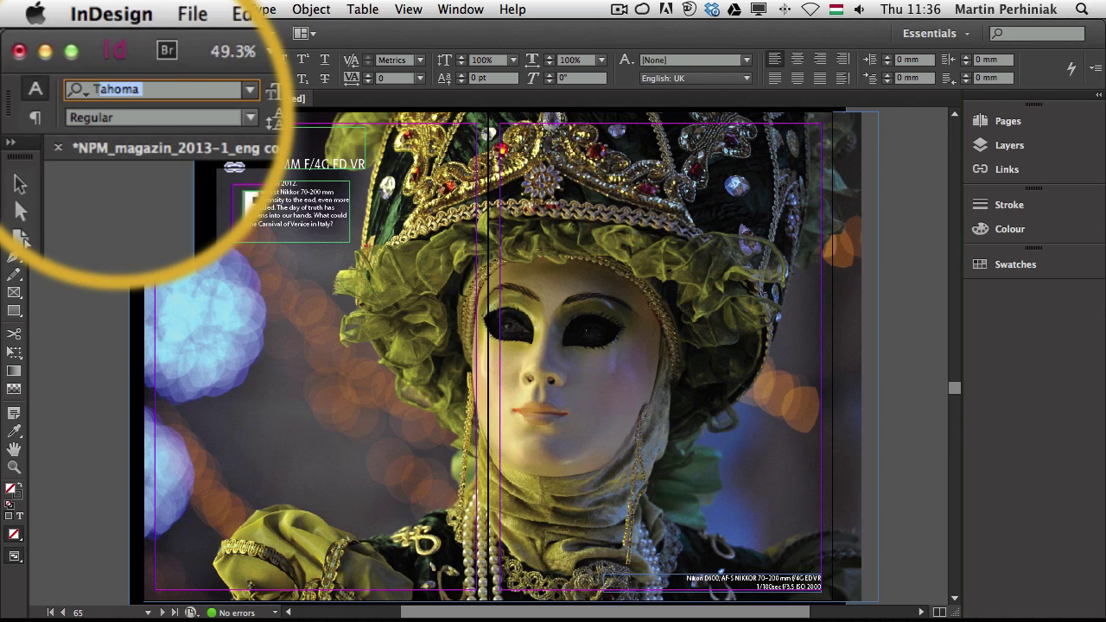
pyautogui.write('rajan Pr')
pyautogui.click(77, 89)
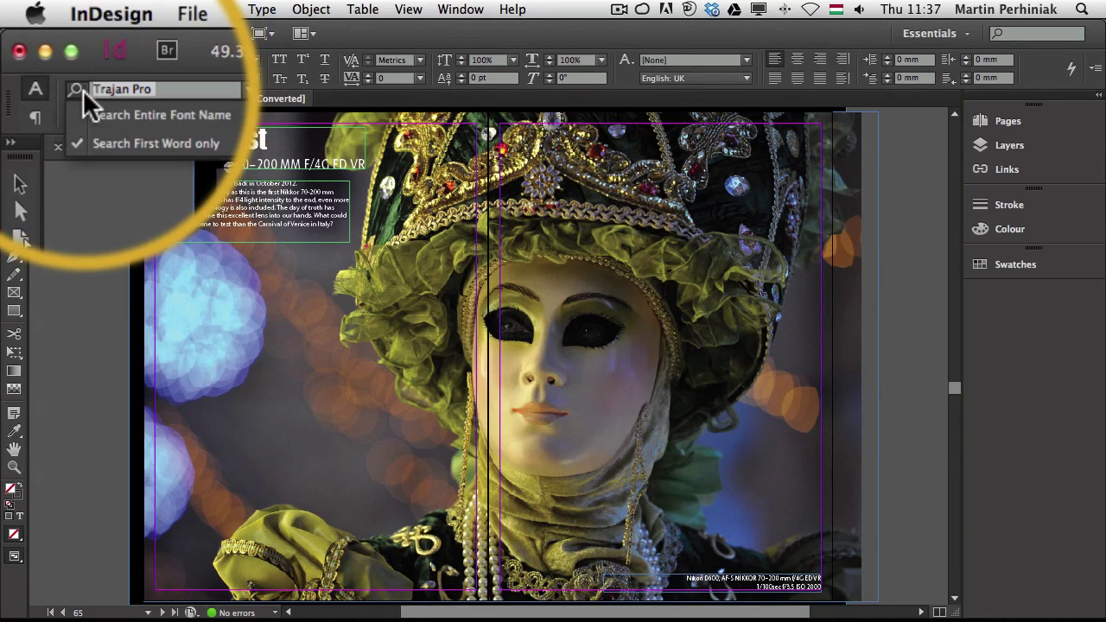
# Set font search back to matching anywhere in the name, then filter fonts by 'bold'.
pyautogui.click(132, 115)
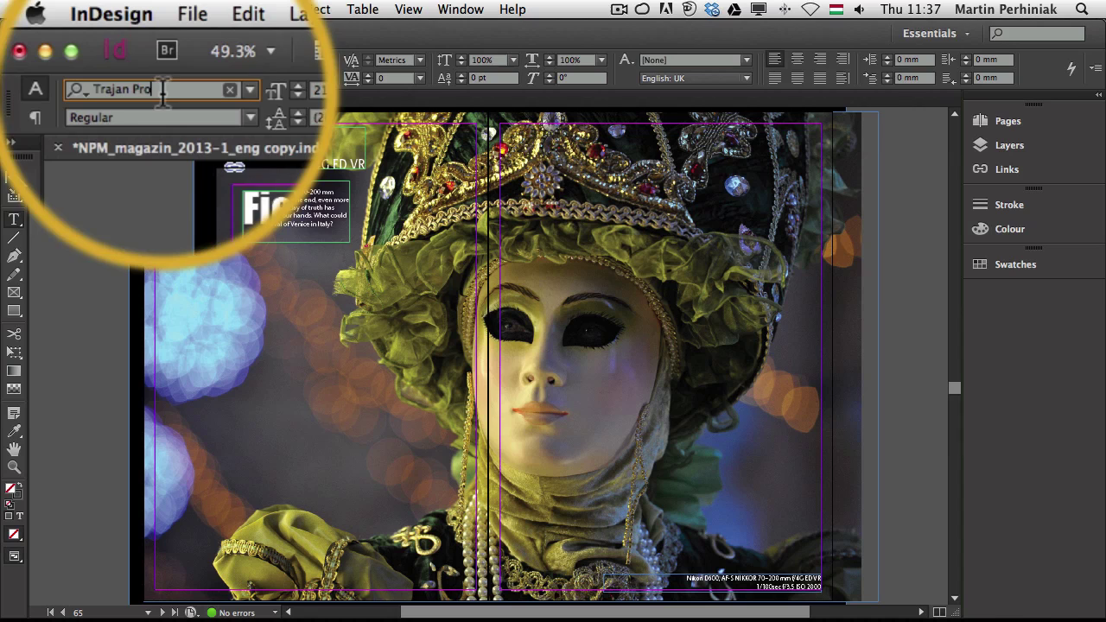
pyautogui.moveTo(152, 89); pyautogui.dragTo(91, 89)
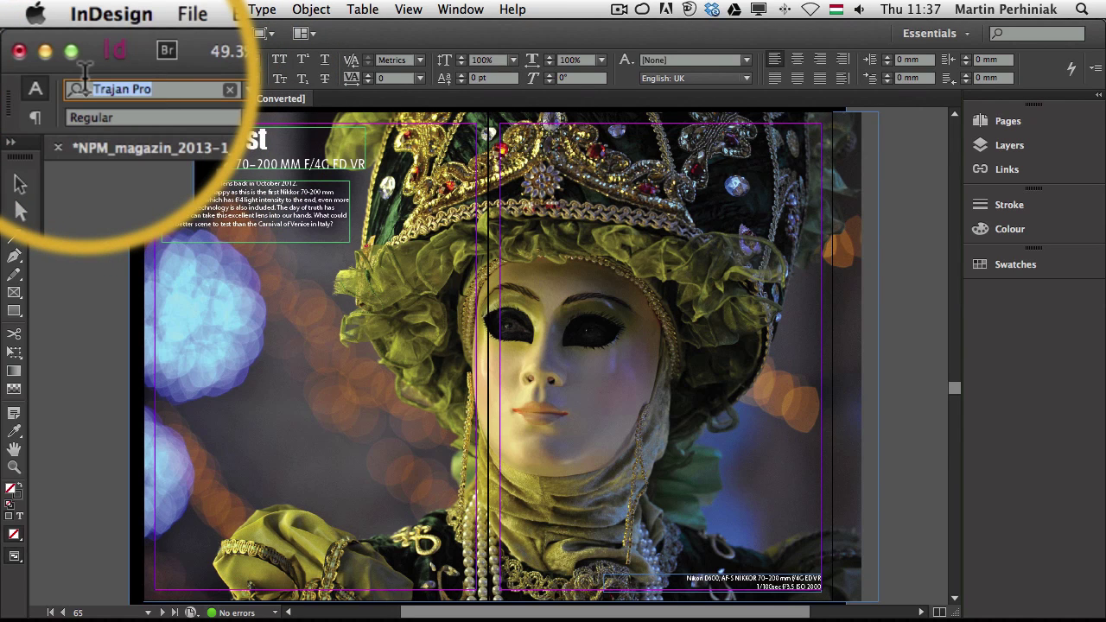
pyautogui.write('bol')
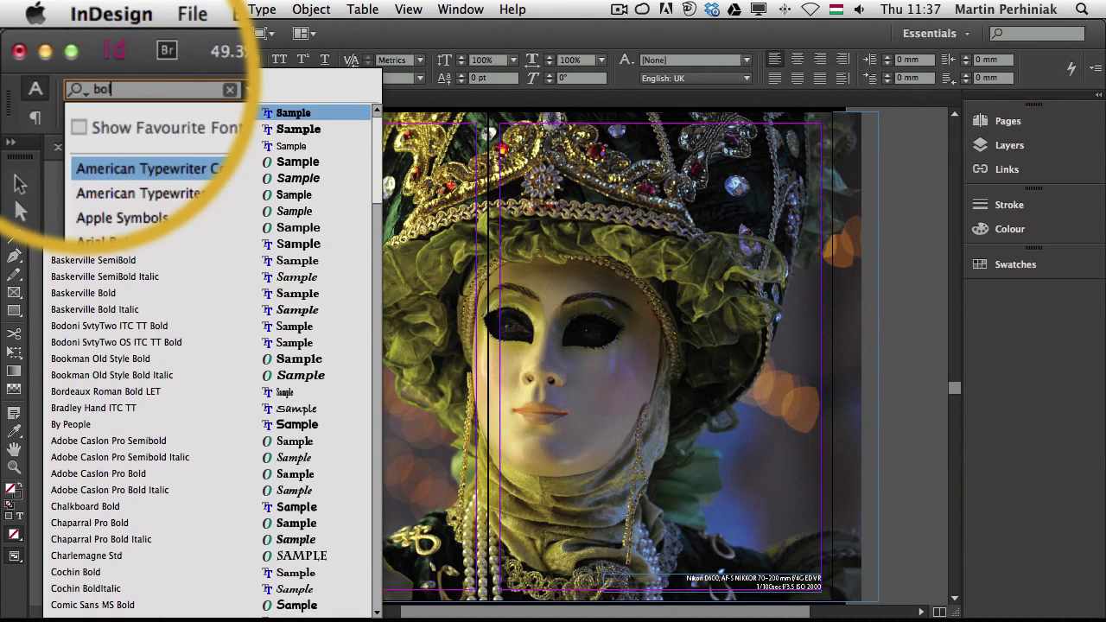
pyautogui.write('d')
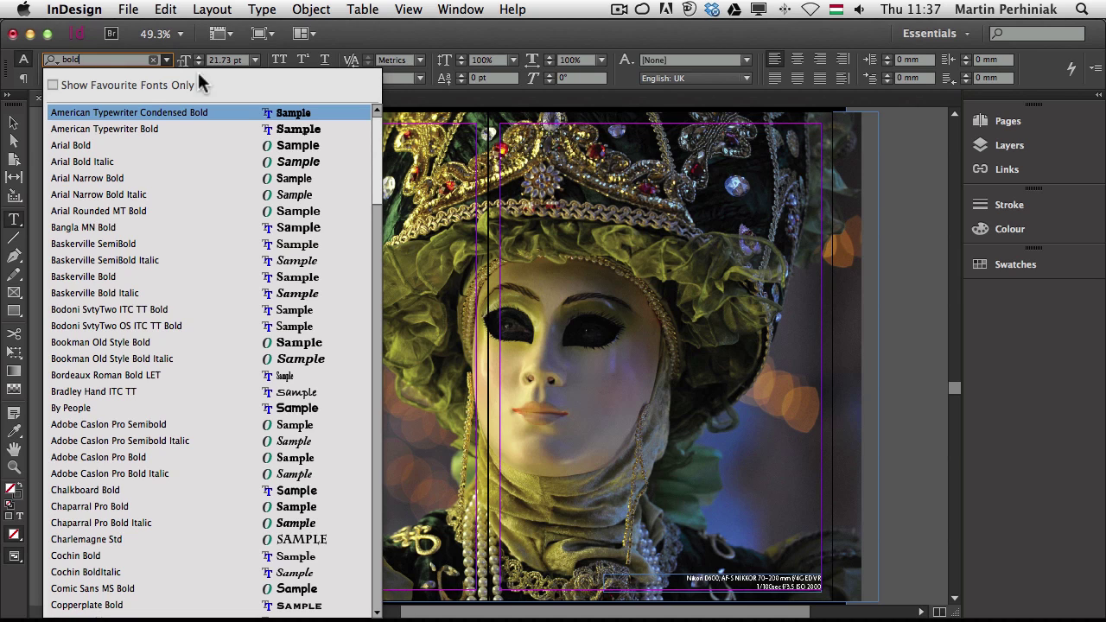
pyautogui.moveTo(377, 138); pyautogui.dragTo(359, 104)
# Filter the fonts by 'italic', then by 'script', then clear the search to list all fonts.
pyautogui.doubleClick(57, 59)
pyautogui.write('italic')
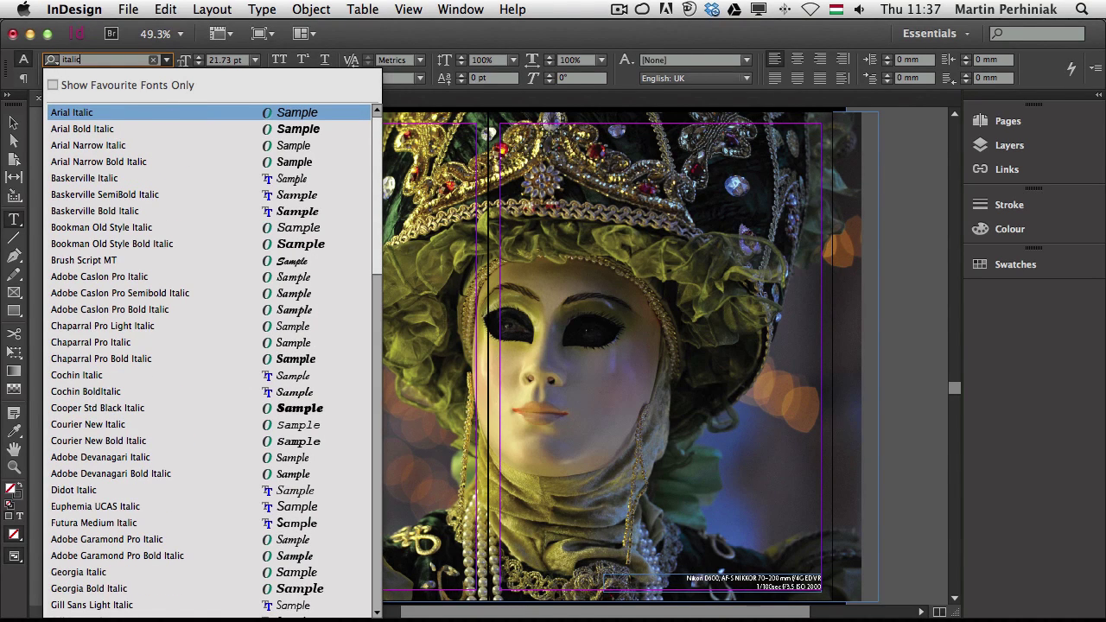
pyautogui.press('super+a')
pyautogui.write('s')
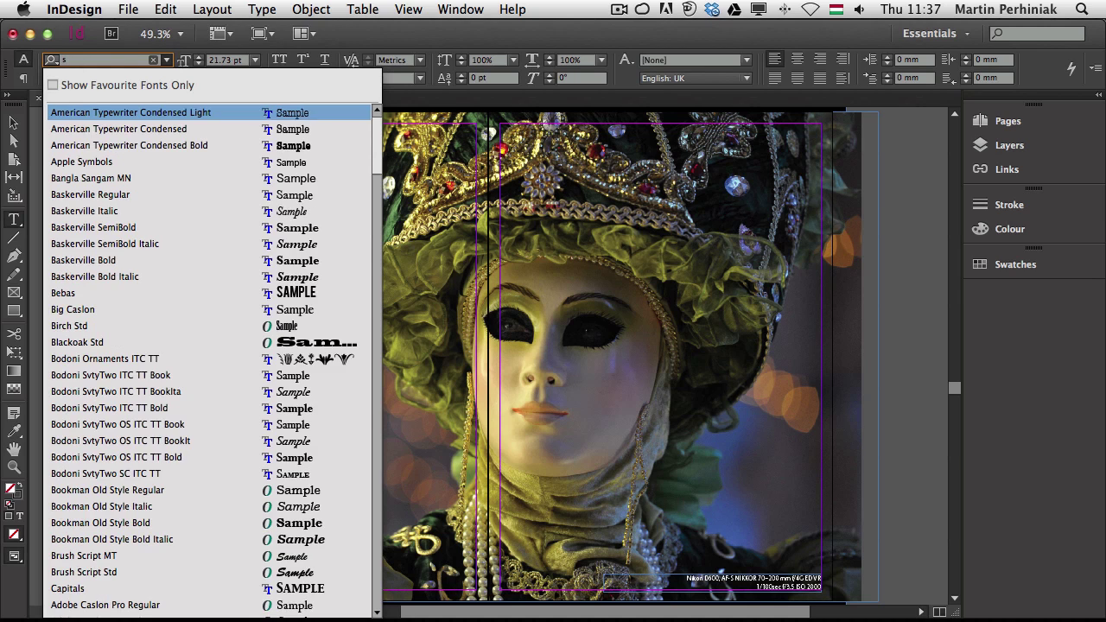
pyautogui.write('cript')
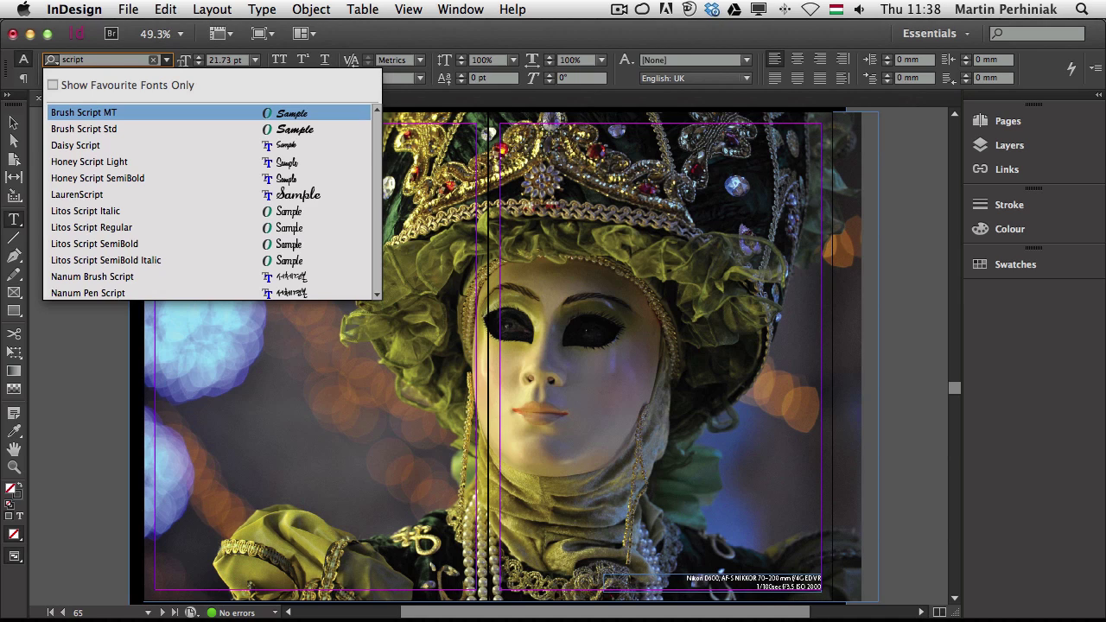
pyautogui.press('BackSpace')
pyautogui.press('BackSpace')
pyautogui.press('BackSpace')
pyautogui.press('BackSpace')
pyautogui.press('BackSpace')
pyautogui.press('BackSpace')
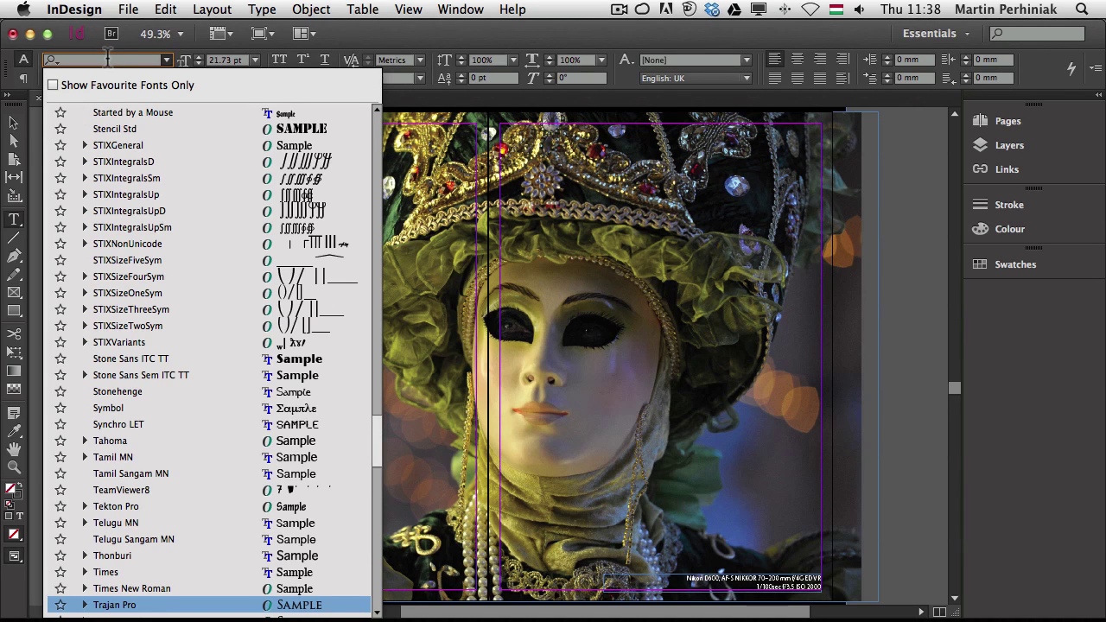
# Apply Bebas via the 'beb' search to the text and the whole 'Field test' heading, then show the font list.
pyautogui.write('beb')
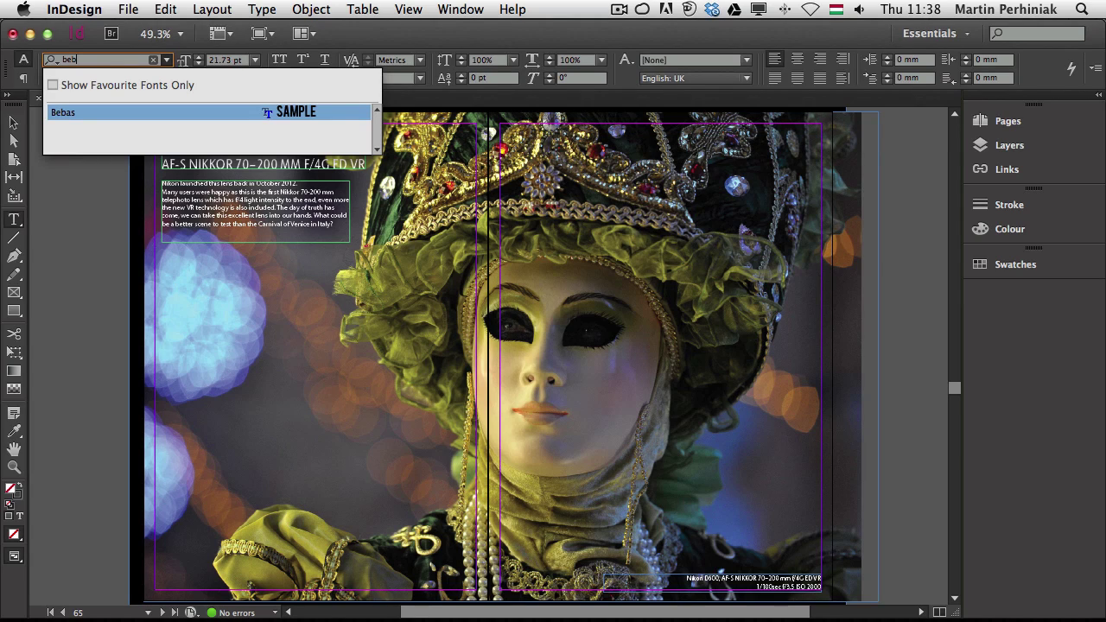
pyautogui.click(128, 118)
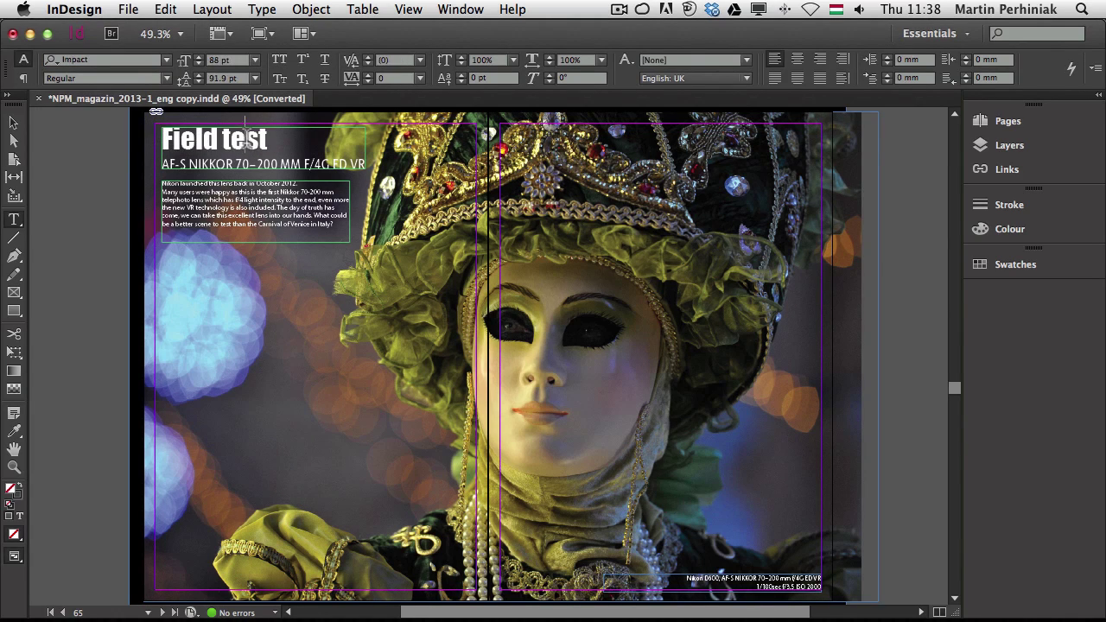
pyautogui.click(270, 139)
pyautogui.moveTo(270, 138); pyautogui.dragTo(147, 131)
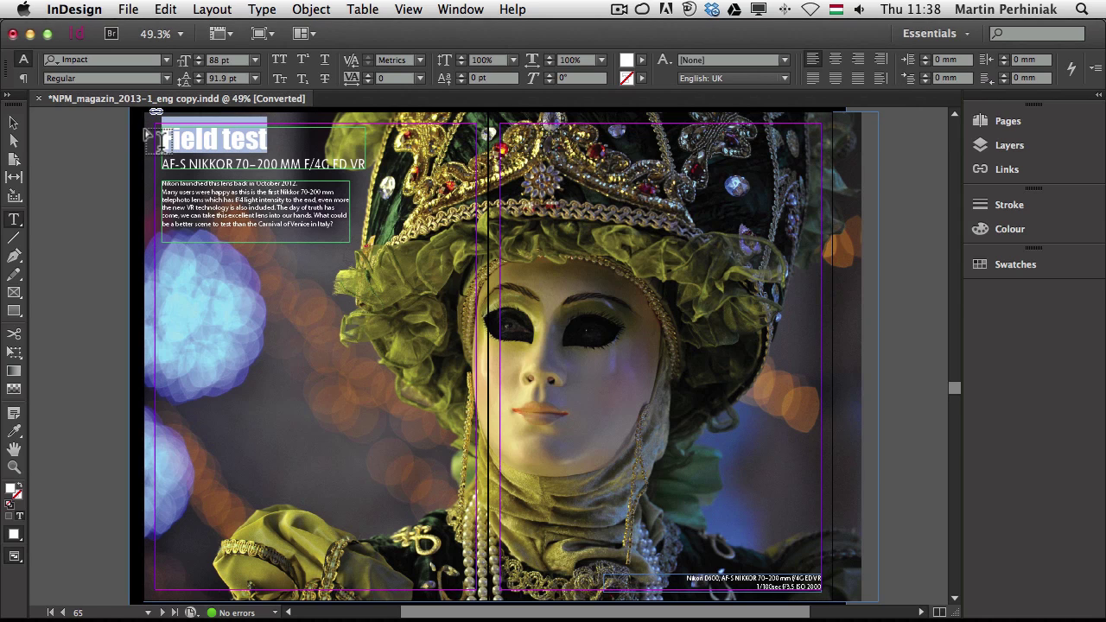
pyautogui.press('super+alt+shift+m')
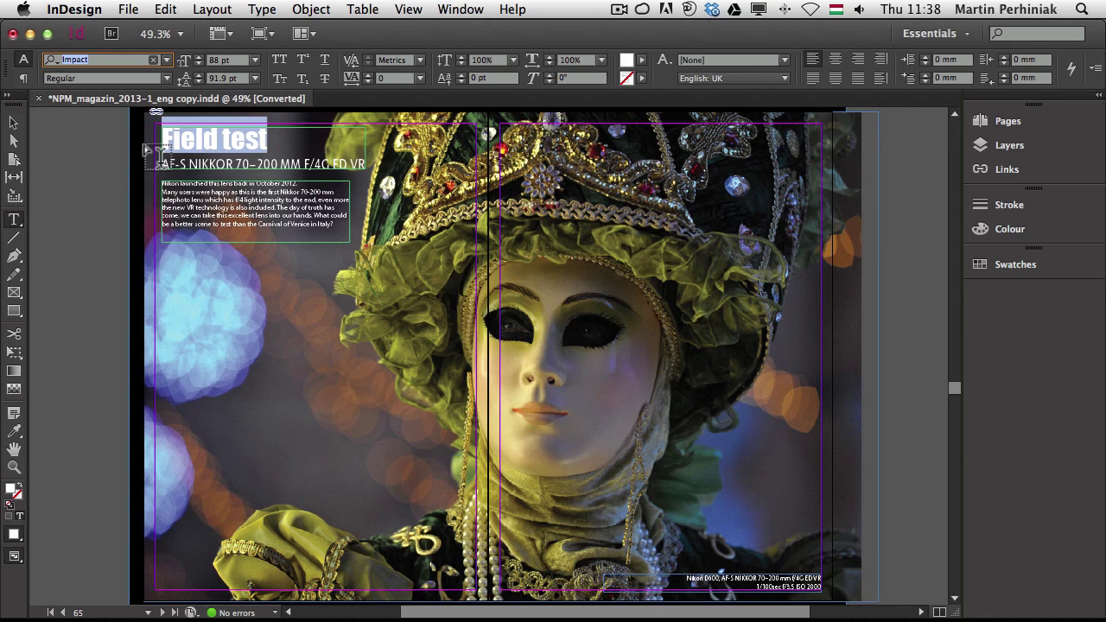
pyautogui.write('beb')
pyautogui.press('Return')
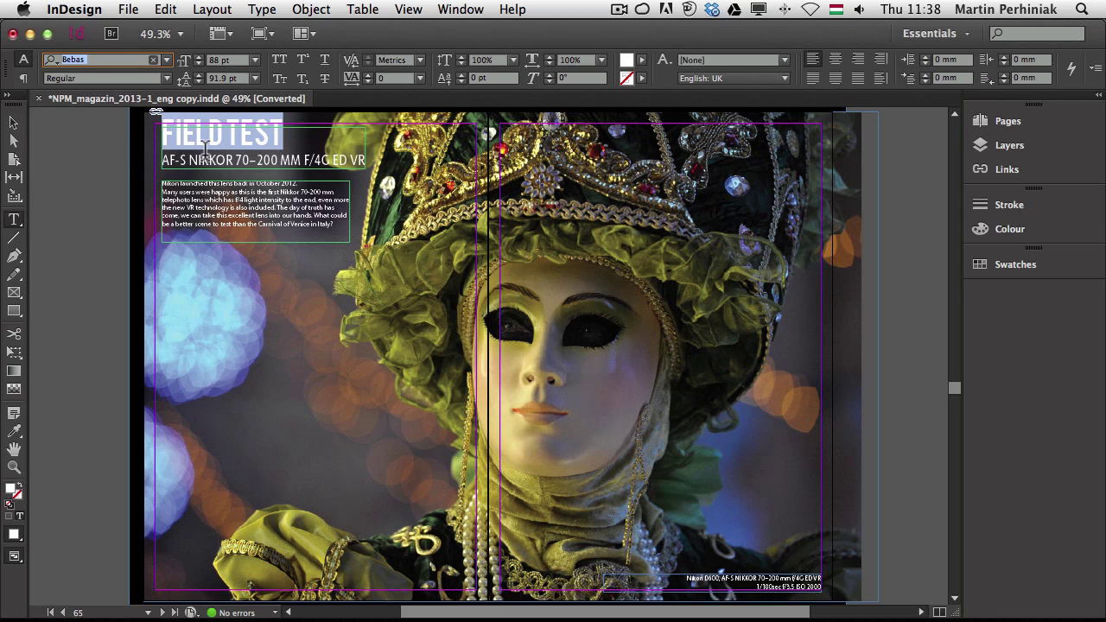
pyautogui.click(167, 60)
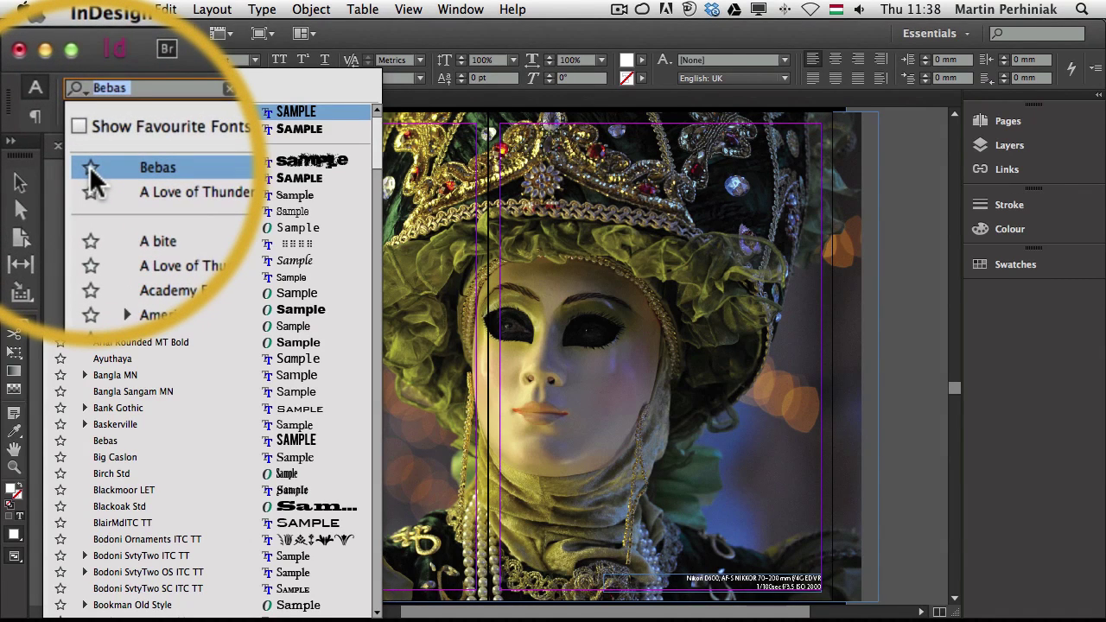
# Star Bebas, Blackmoor LET, Bookman Old Style and Apple Chancery in the font dropdown.
pyautogui.click(91, 169)
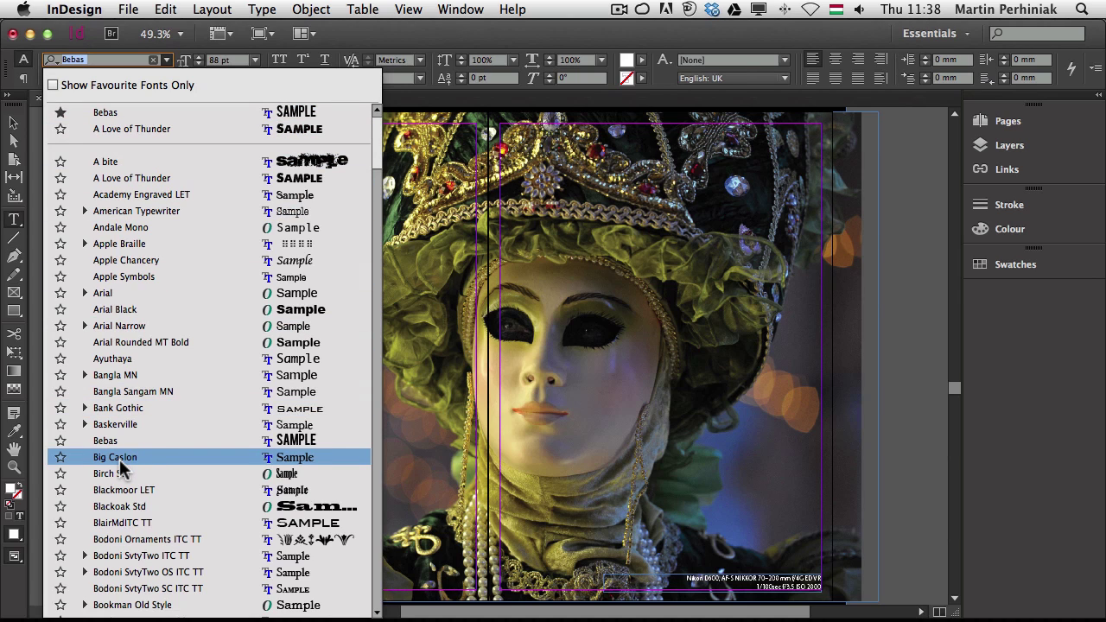
pyautogui.click(61, 491)
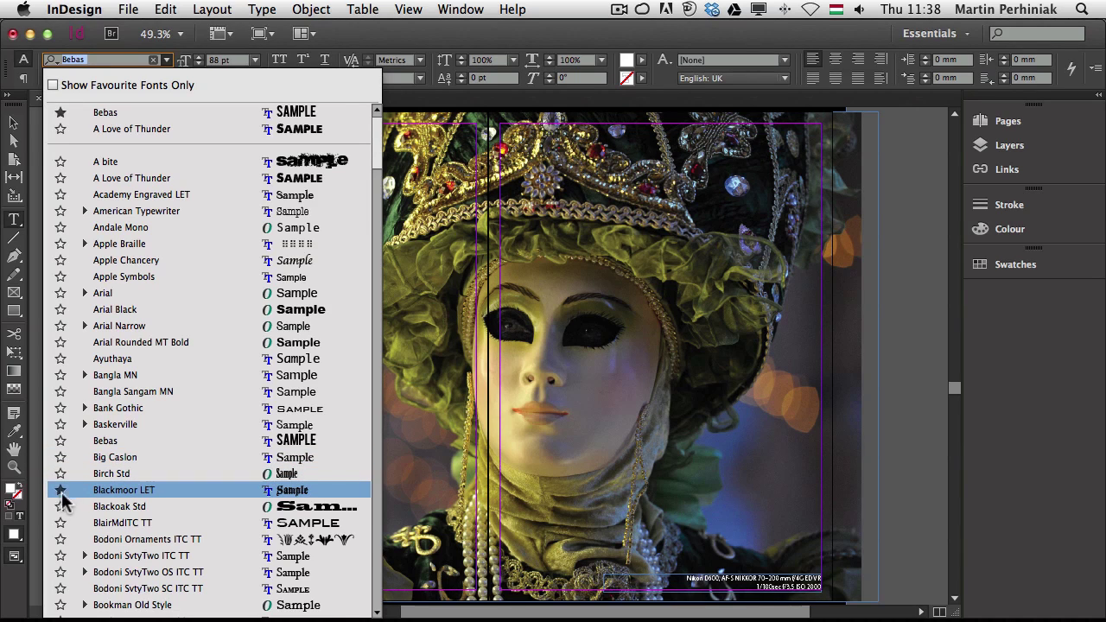
pyautogui.click(60, 605)
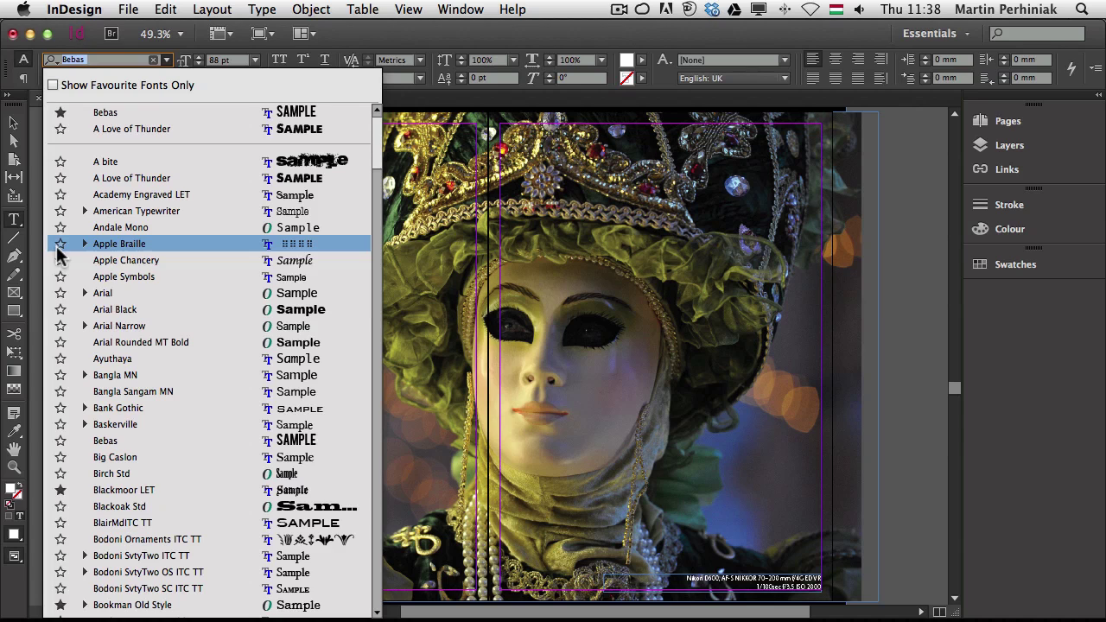
pyautogui.click(61, 260)
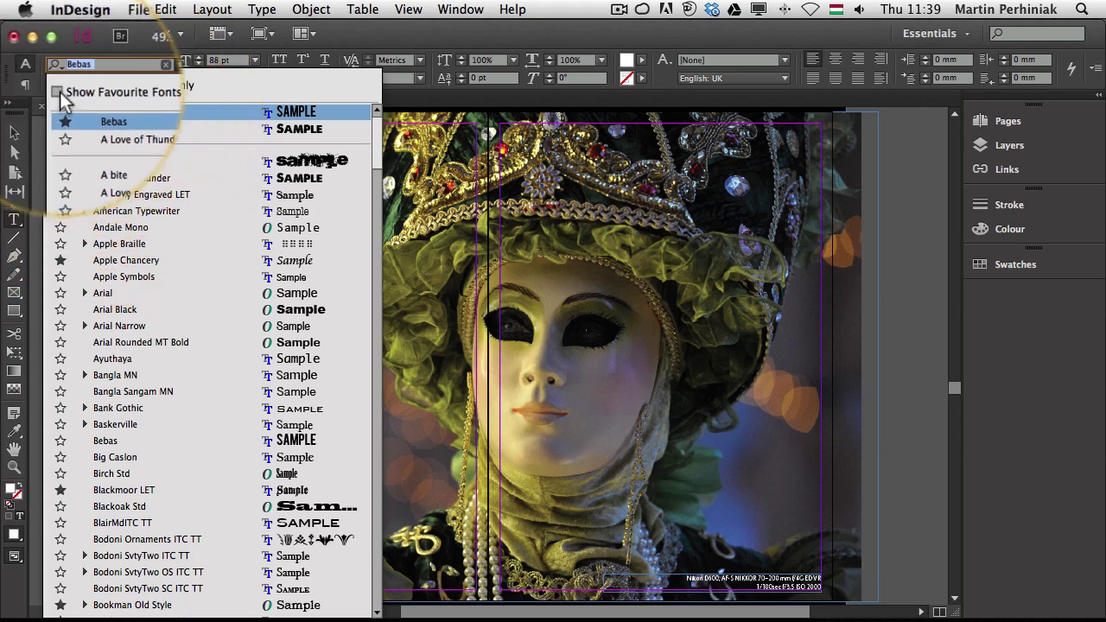
# Turn on 'Show Favourite Fonts Only', then expand and collapse Bookman Old Style's styles.
pyautogui.click(54, 86)
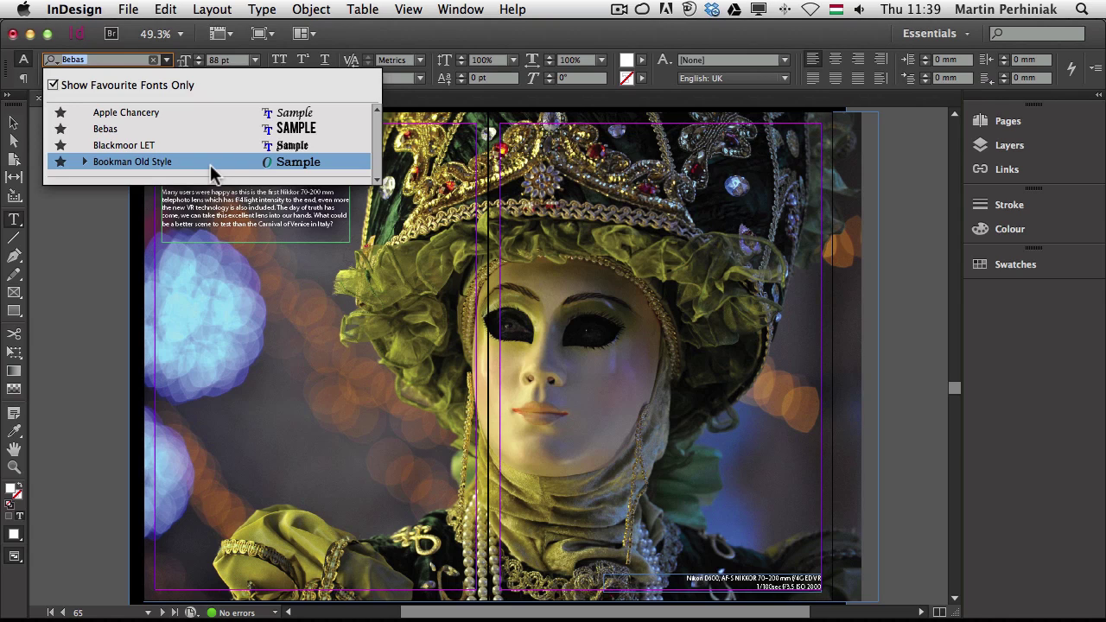
pyautogui.click(84, 162)
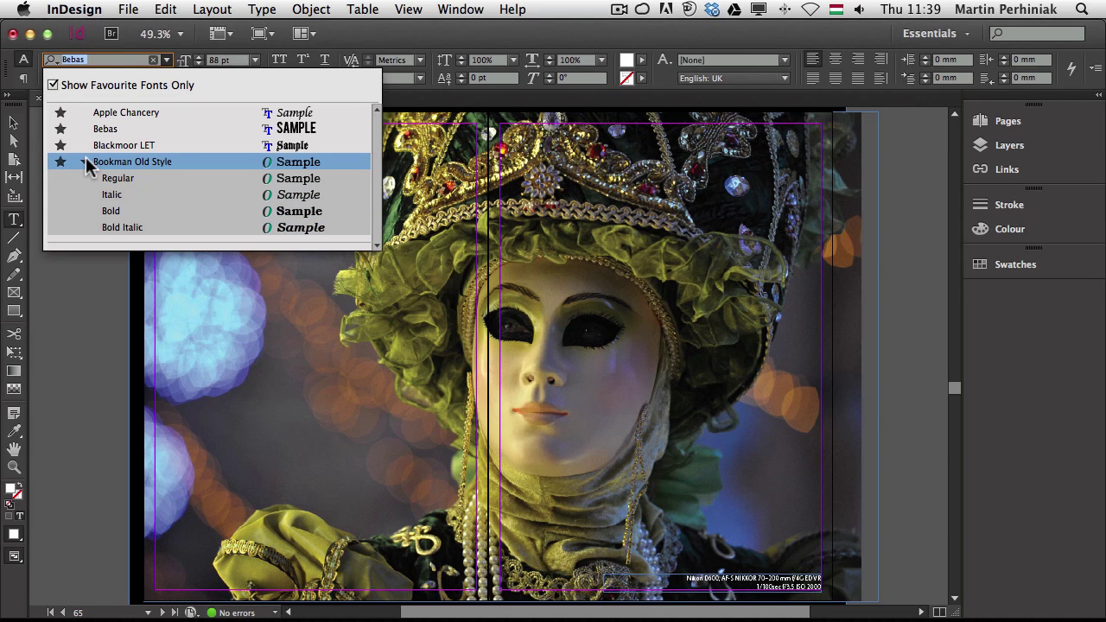
pyautogui.click(84, 161)
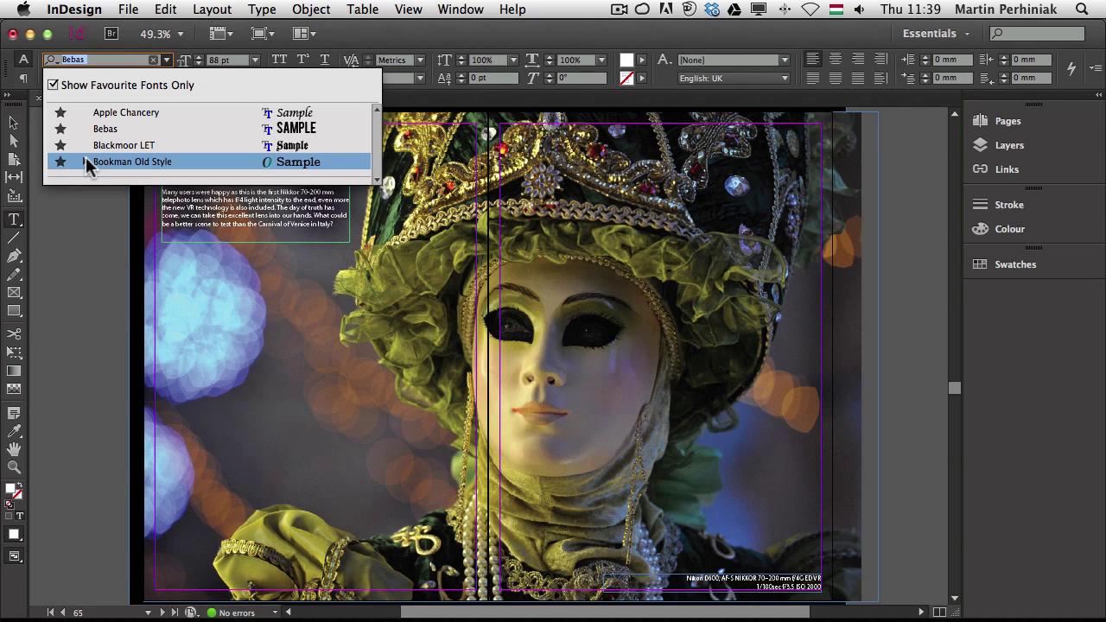
# Turn off 'Show Favourite Fonts Only' and scroll through the full font list and back up.
pyautogui.click(53, 84)
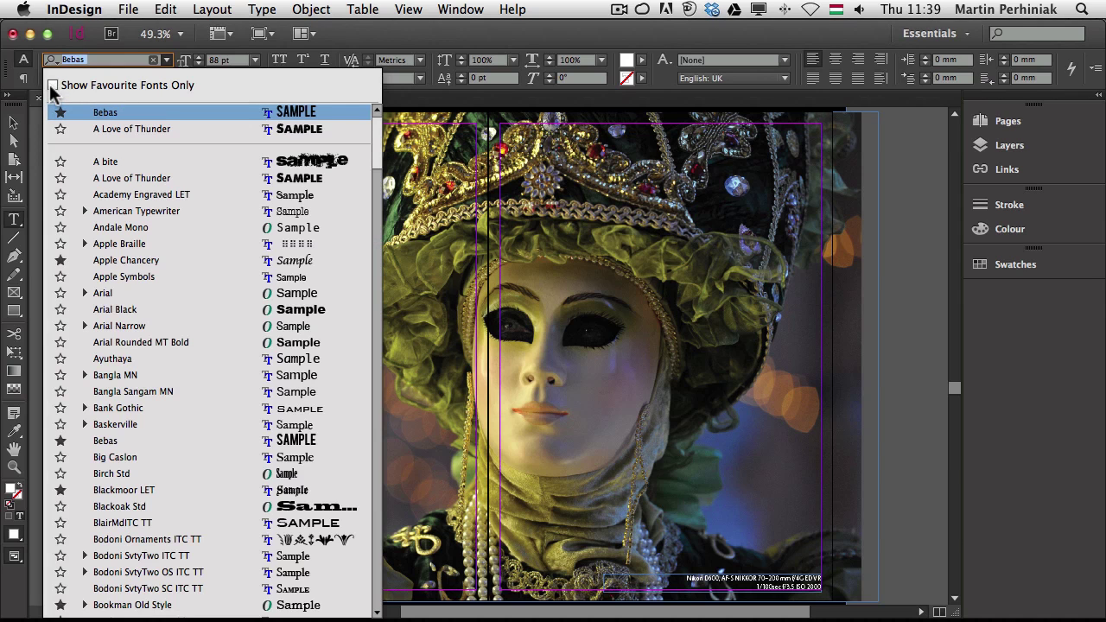
pyautogui.scroll(-4, 181, 390)
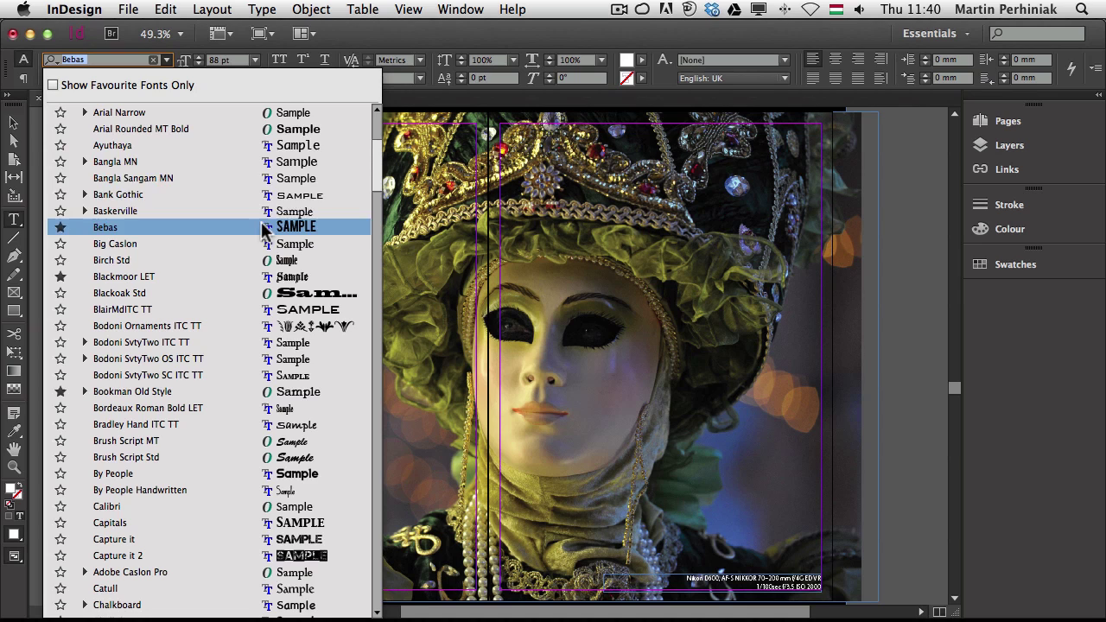
pyautogui.scroll(5, 264, 245)
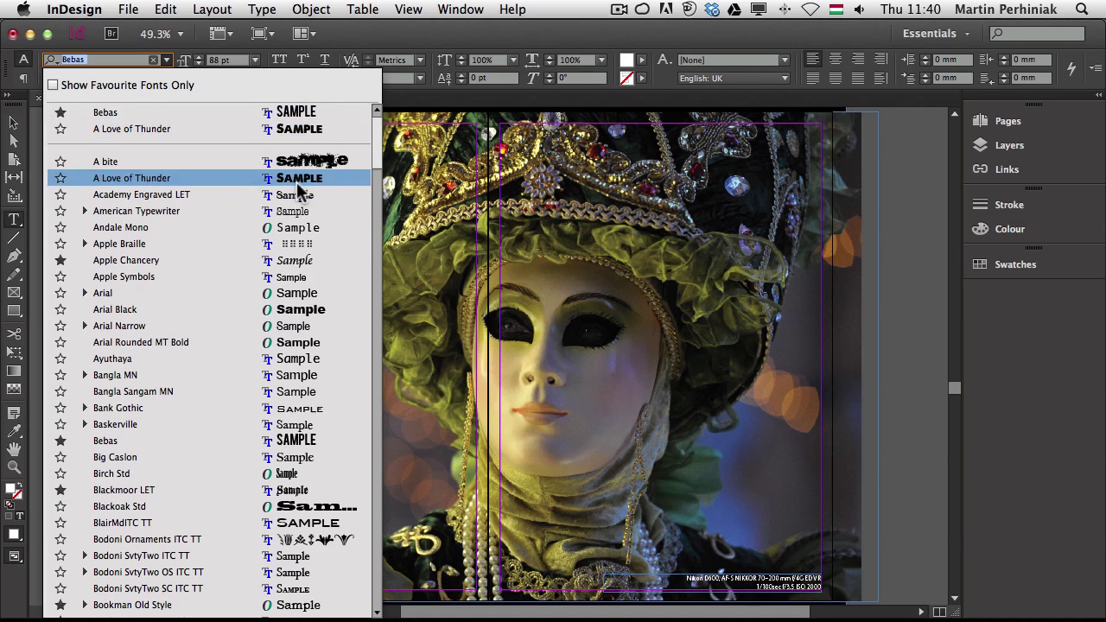
# Set Font Preview Size to Small in InDesign's Type preferences.
pyautogui.click(93, 10)
pyautogui.moveTo(125, 63)
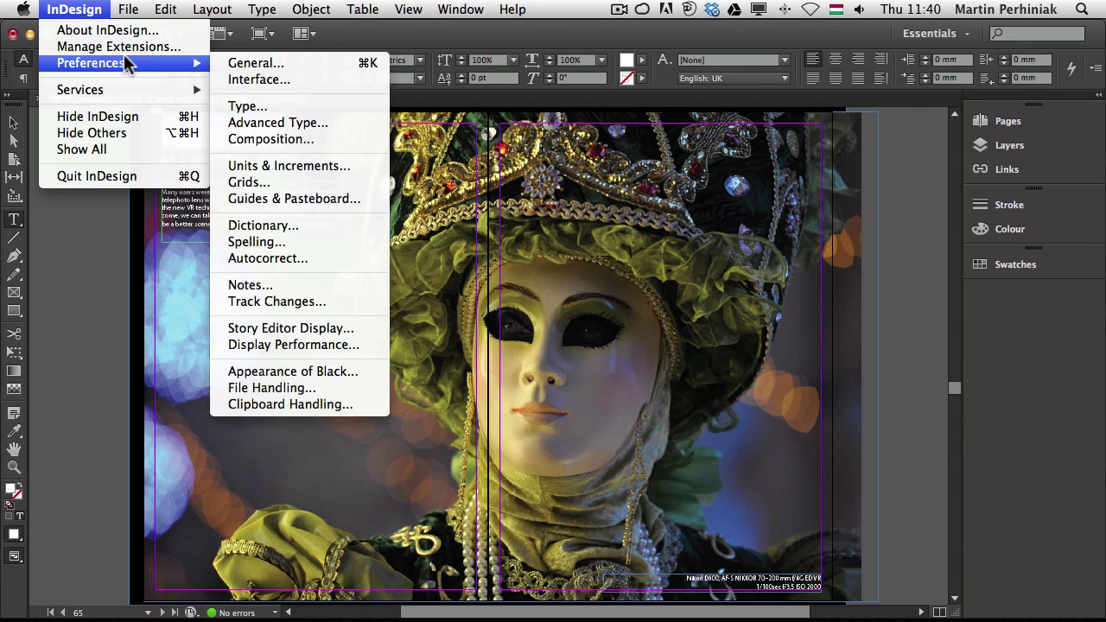
pyautogui.click(265, 103)
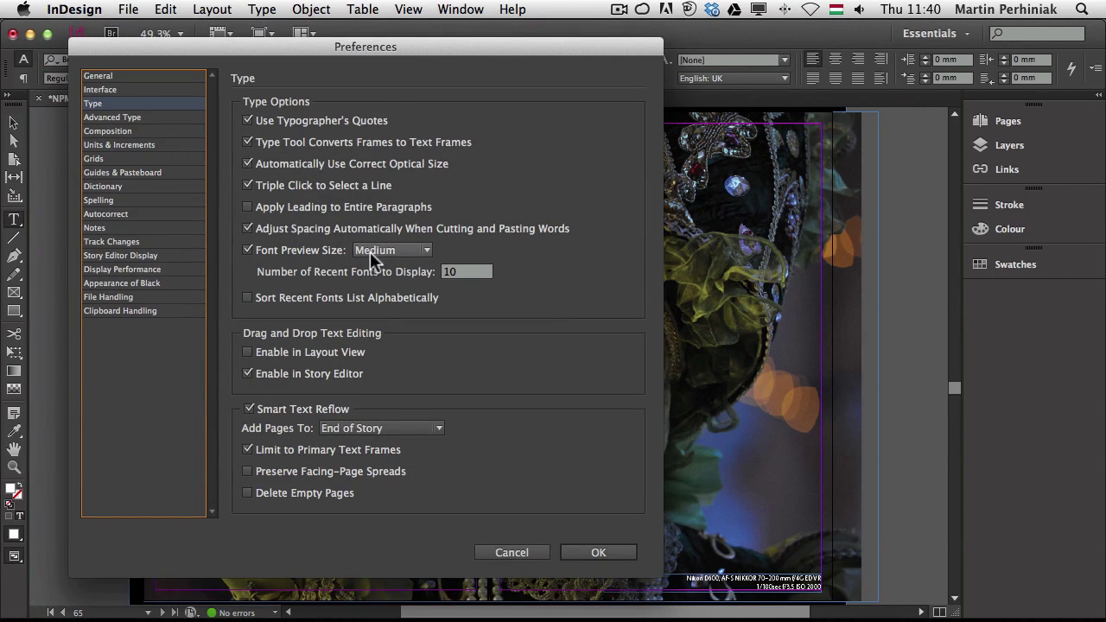
pyautogui.click(374, 249)
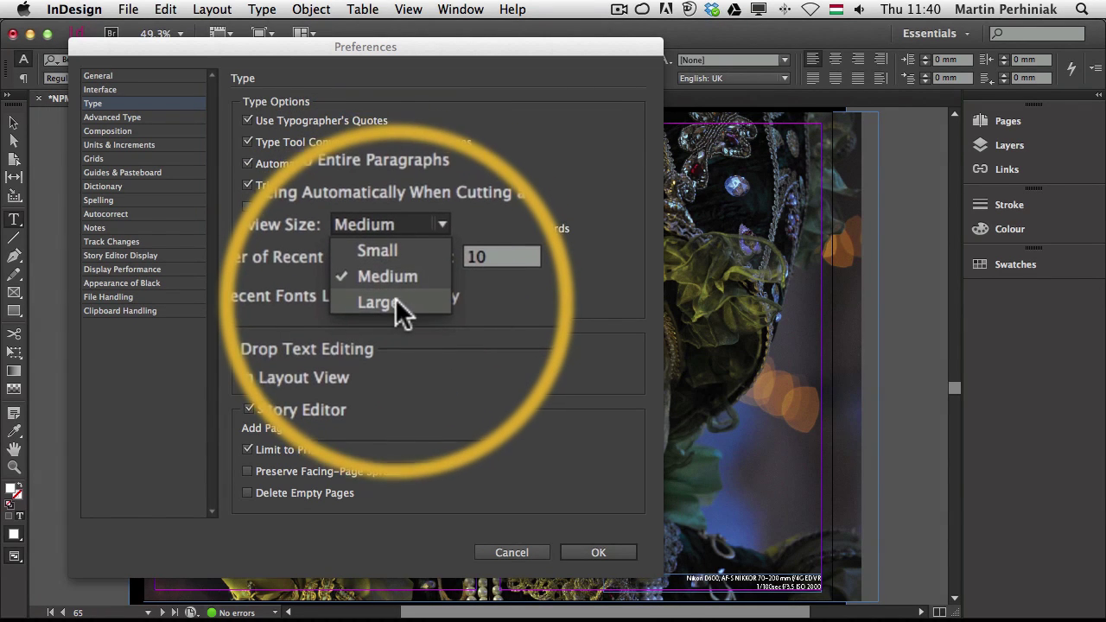
pyautogui.click(397, 266)
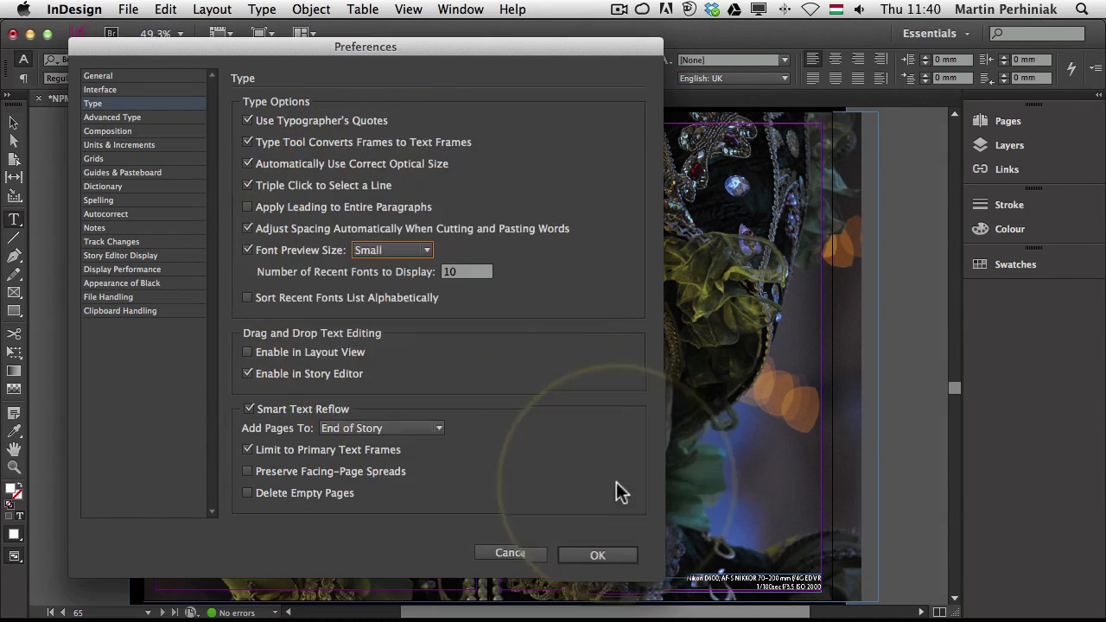
pyautogui.click(598, 557)
# Reopen the font family list from the Control panel to check the small previews.
pyautogui.click(164, 57)
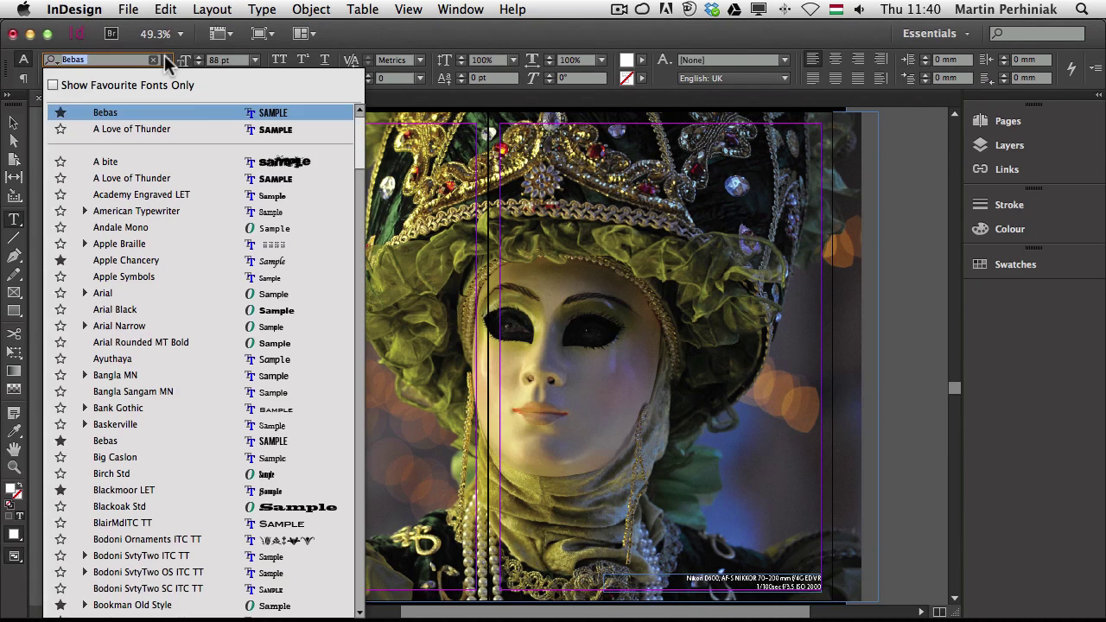